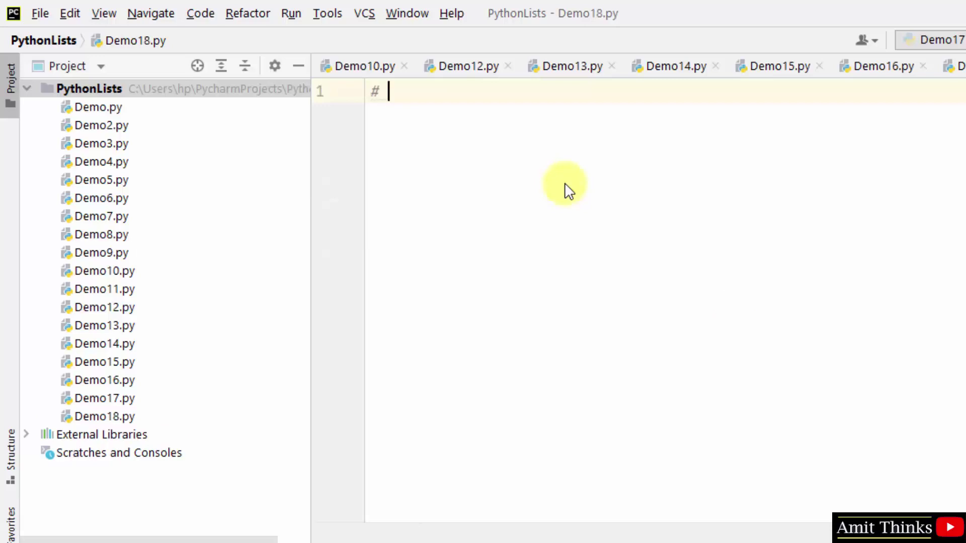
text(Ex)
text(tend the Li)
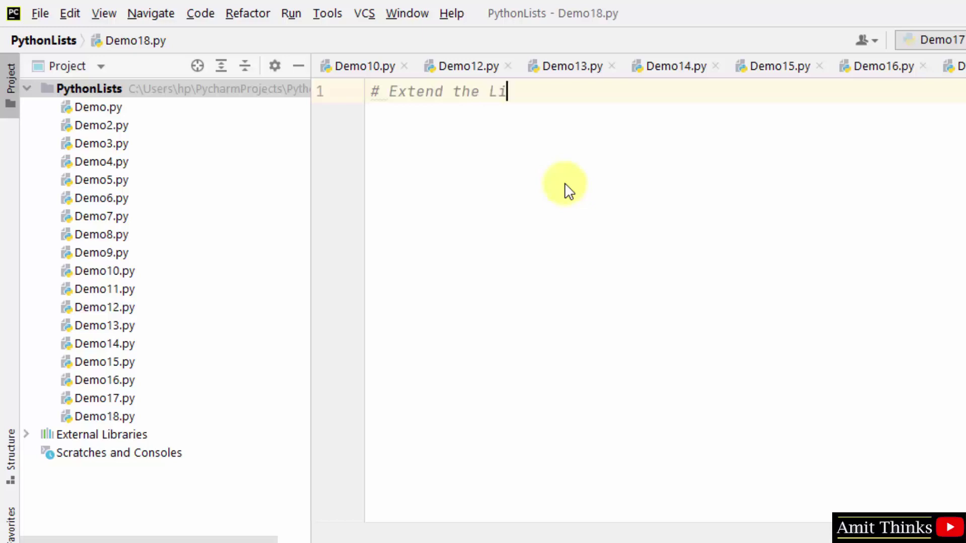
text(st by adding another Li)
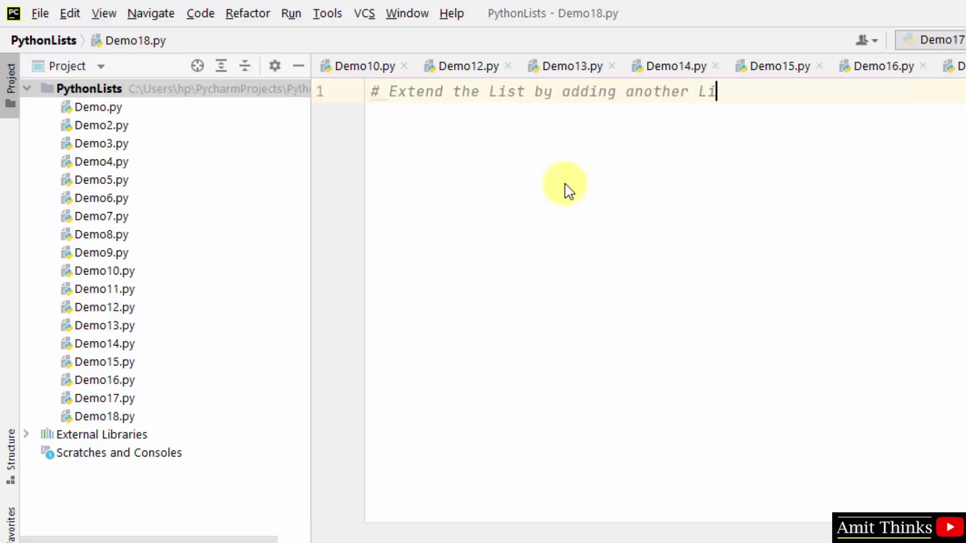
text(st to the en)
Write a list-extending comment, mylist = [10, 20, 30, 40], and print(mylist) in Demo18.py
key(Return)
key(Return)
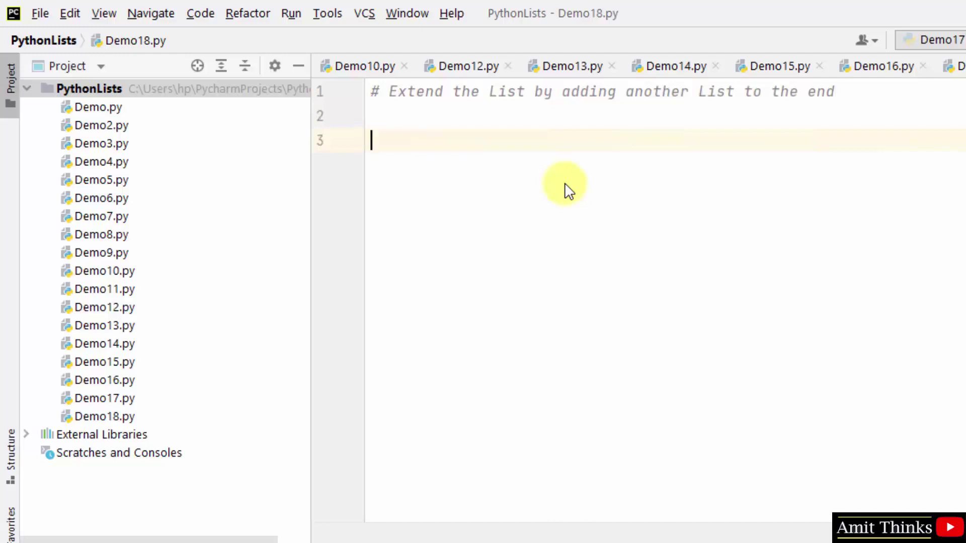
text(m)
text(ylist = [10,)
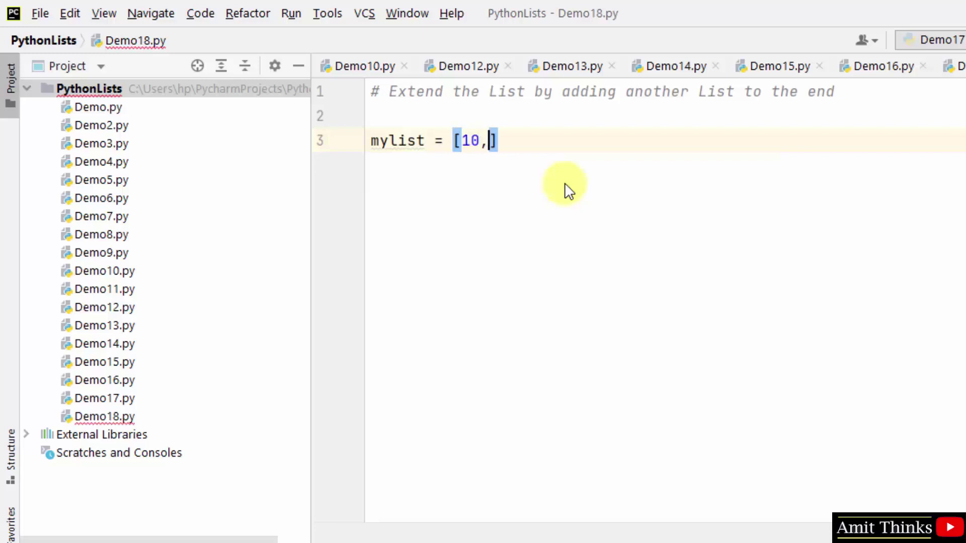
text( 20, 30, 40)
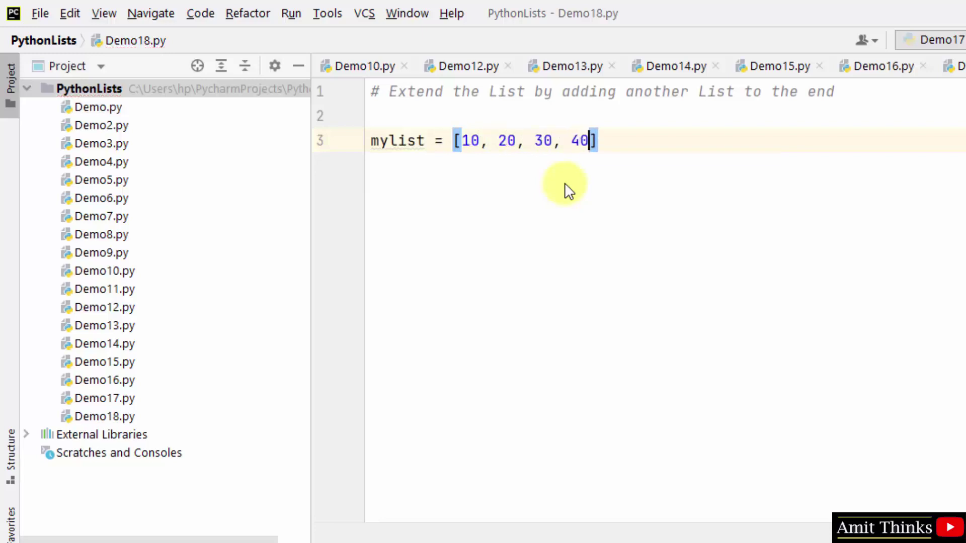
key(End)
key(Return)
text(prin)
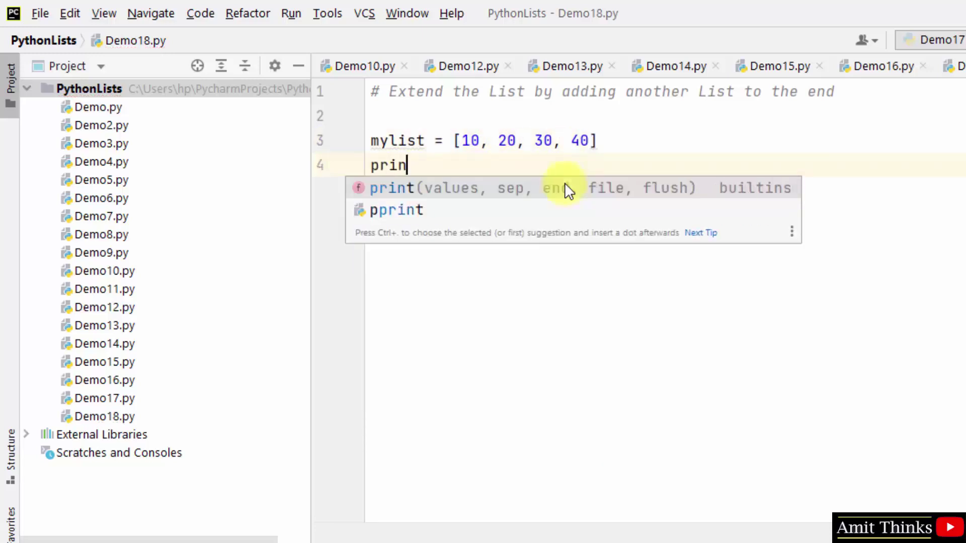
text(t(my)
key(Return)
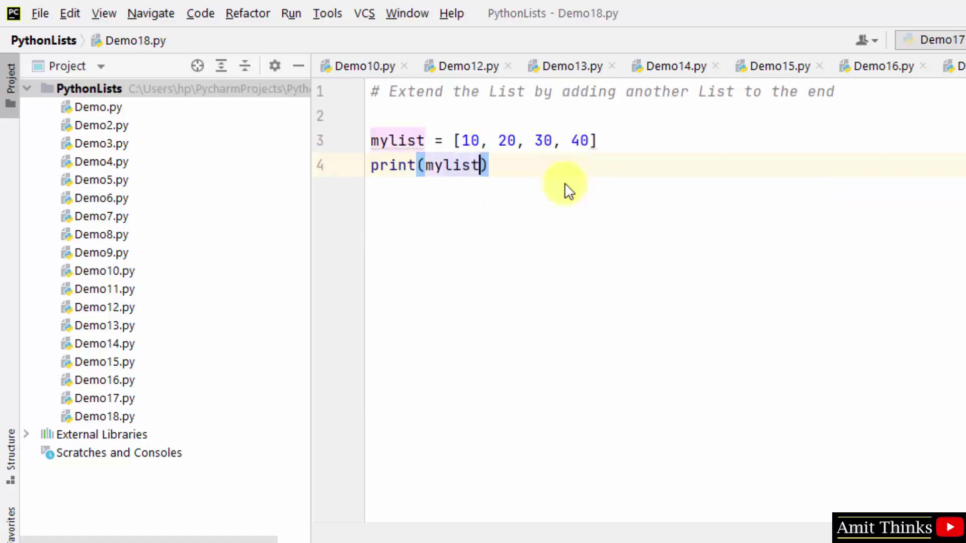
key(End)
key(Return)
key(Return)
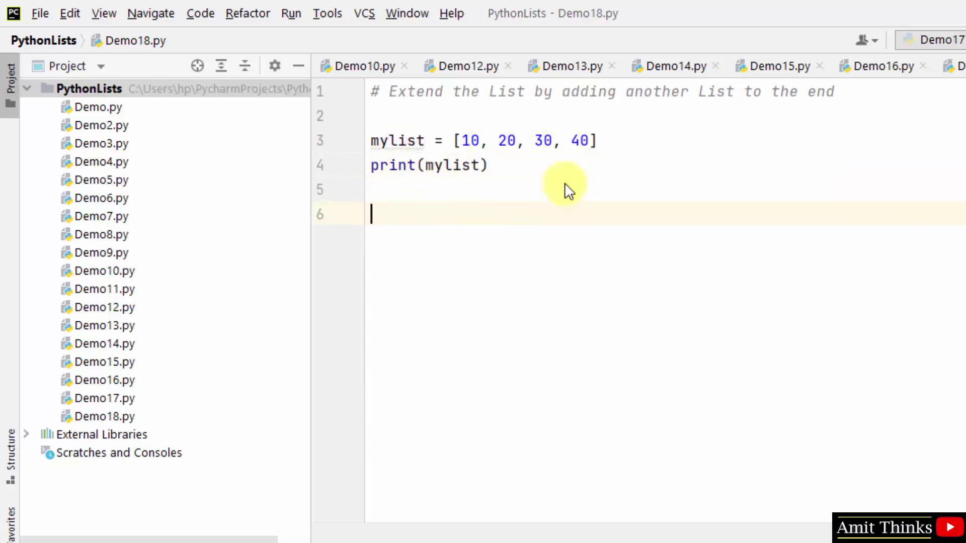
text(my)
Add mylist2 = [50, 60, 70] on line 6, then print(mylist2) and a blank line
key(Return)
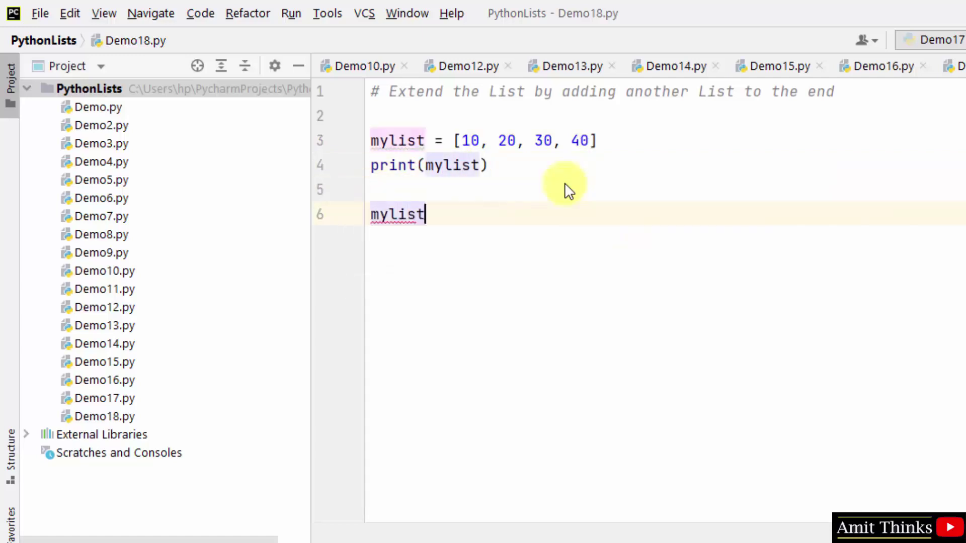
text(2 = [50, 60)
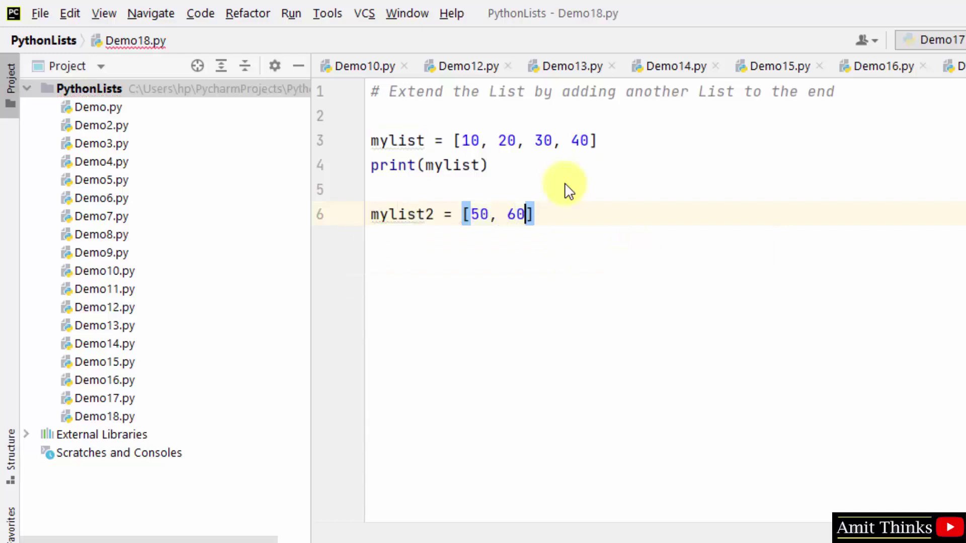
text(, 70)
key(Return)
text(p)
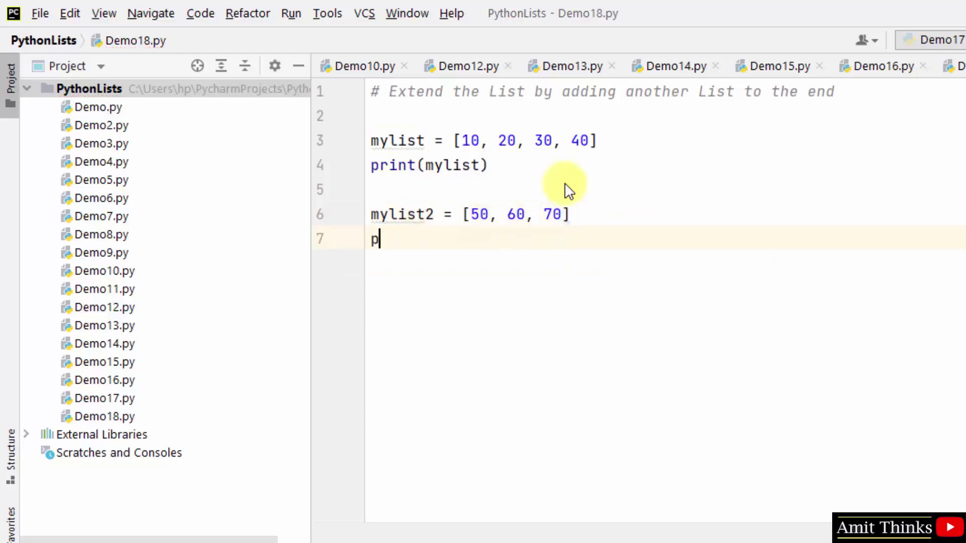
text(rint(myl)
key(Return)
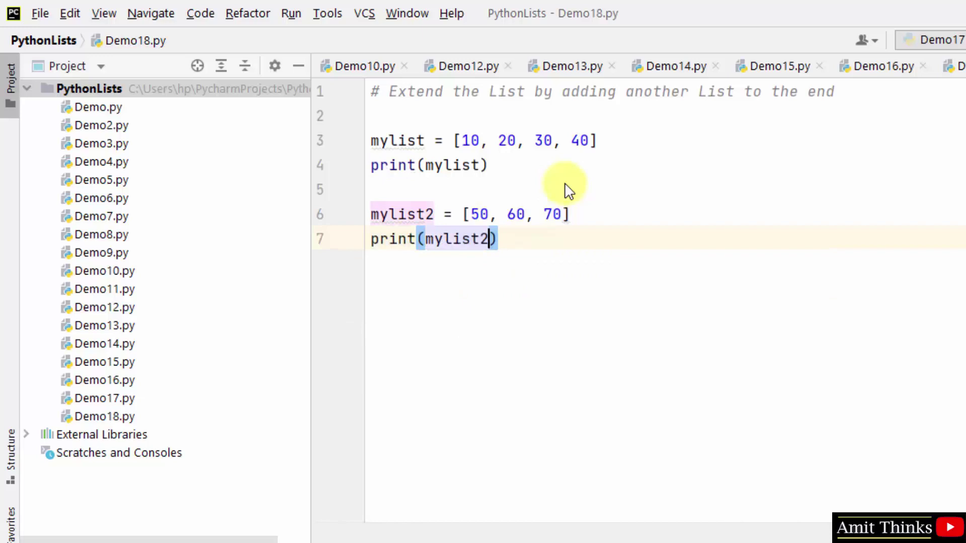
text())
key(Return)
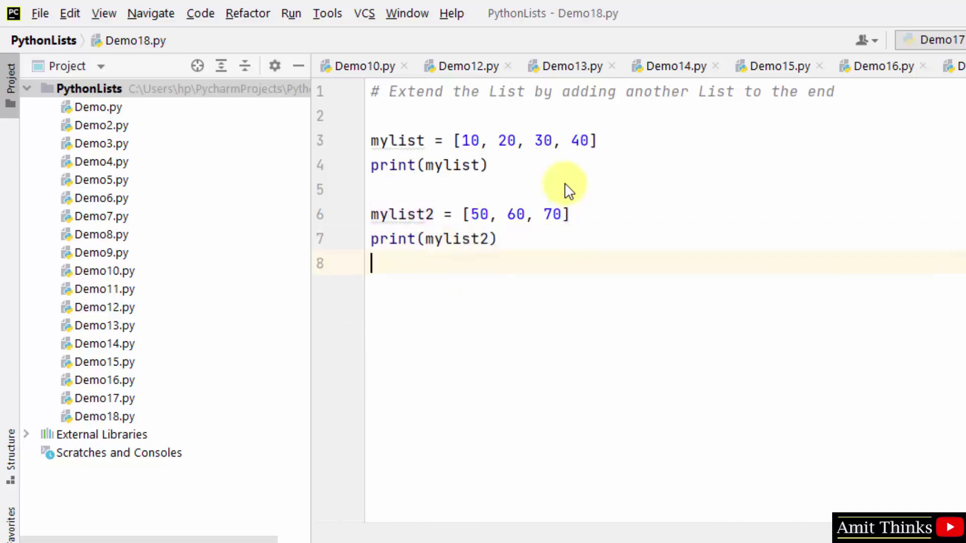
key(Return)
text(extend)
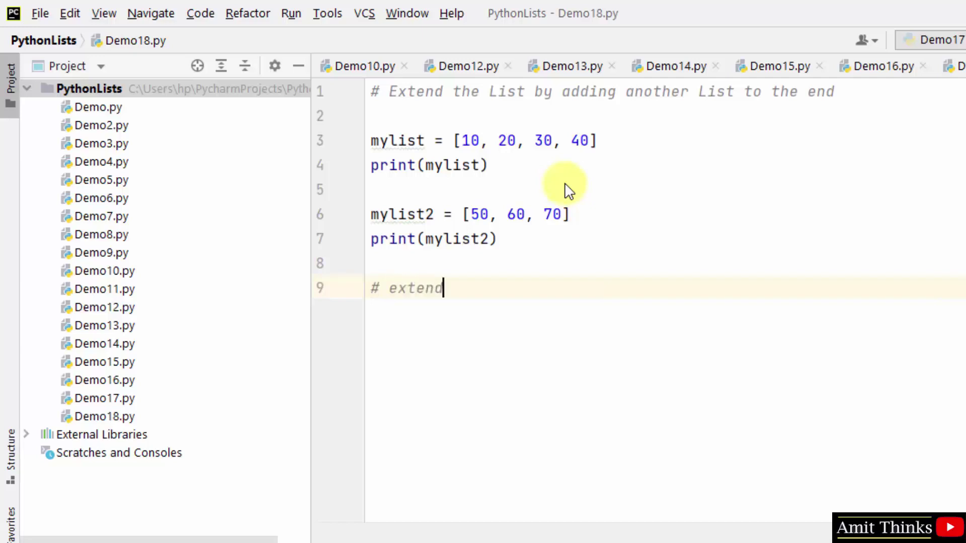
Add an '# extend' comment and the call mylist.extend(mylist2)
key(Return)
text(mylist)
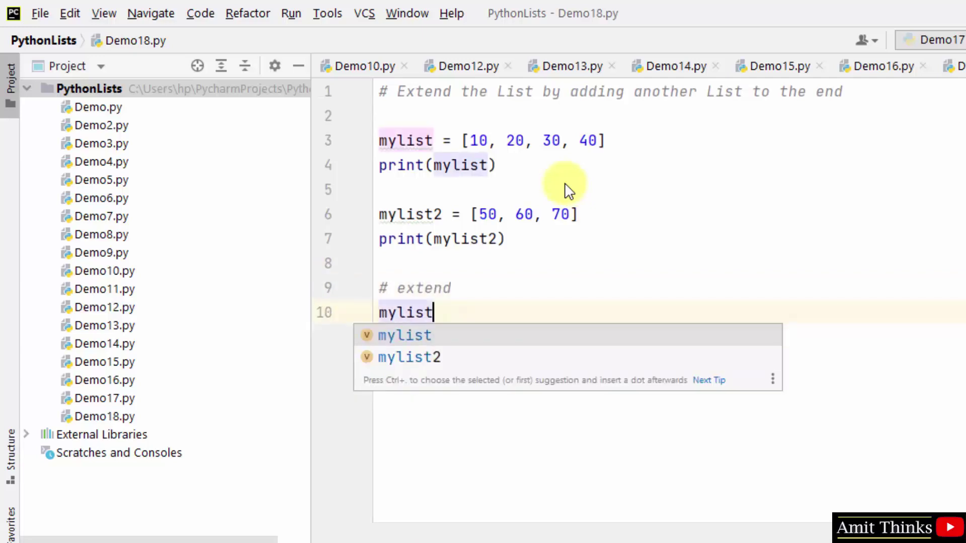
key(Escape)
text(.ex)
key(Return)
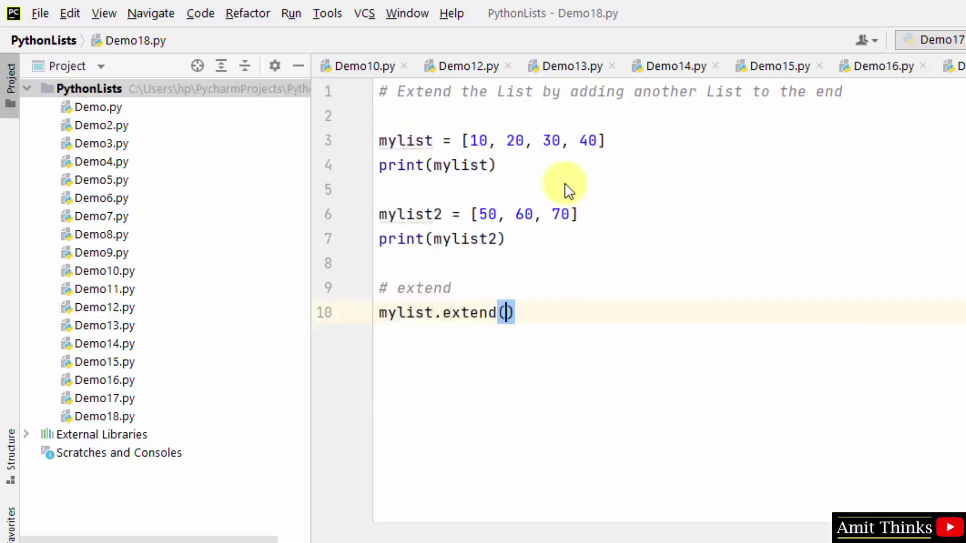
text(mylis2)
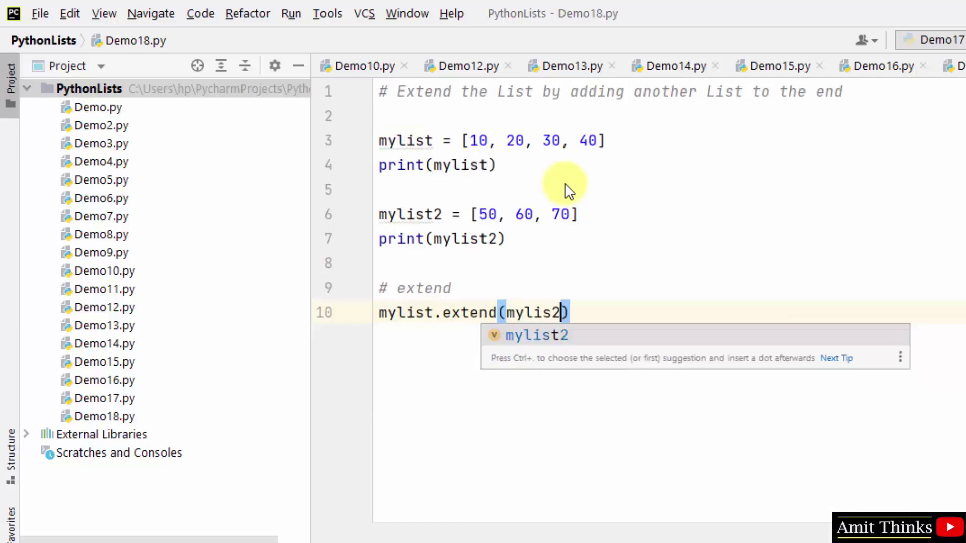
key(BackSpace)
text(t2)
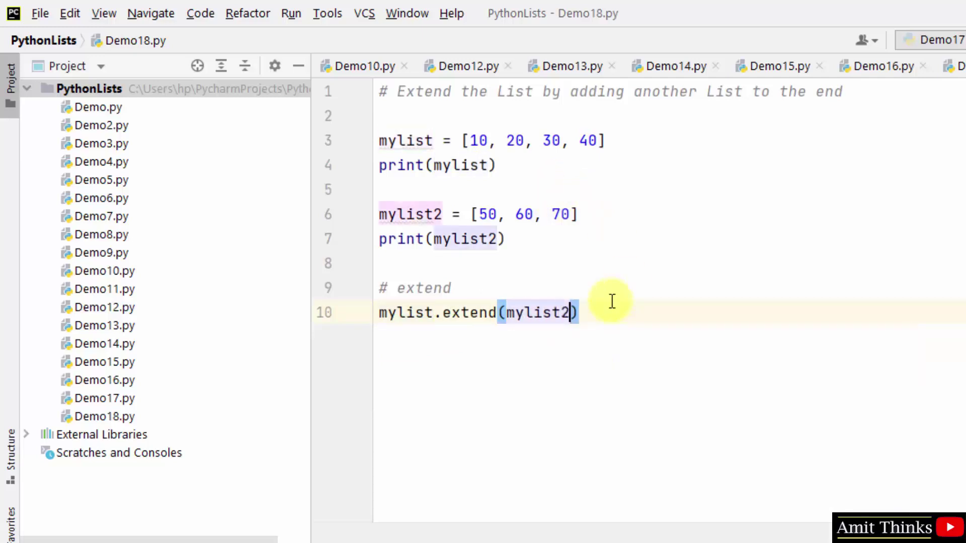
key(Return)
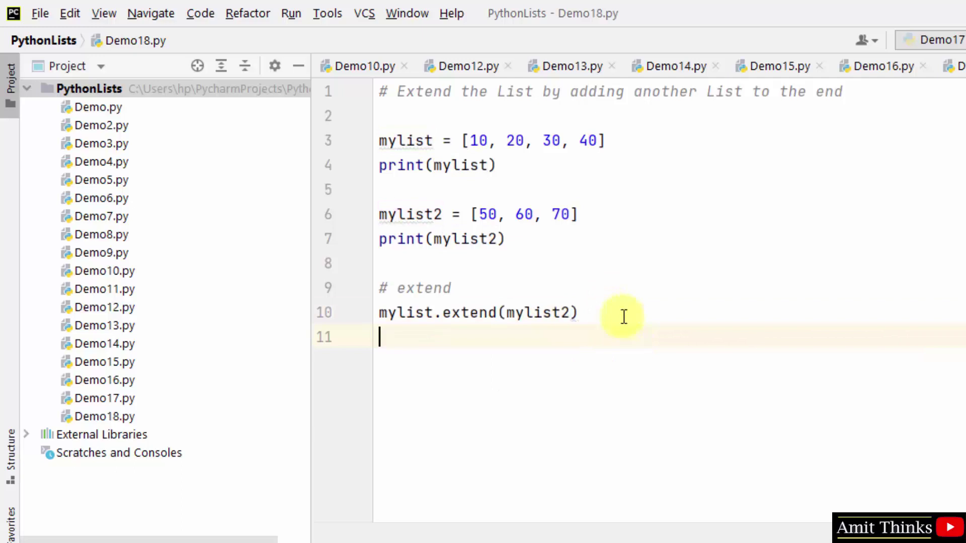
Add print(mylist) and run Demo18 from the editor's context menu
key(Return)
text(o)
key(BackSpace)
text(prin)
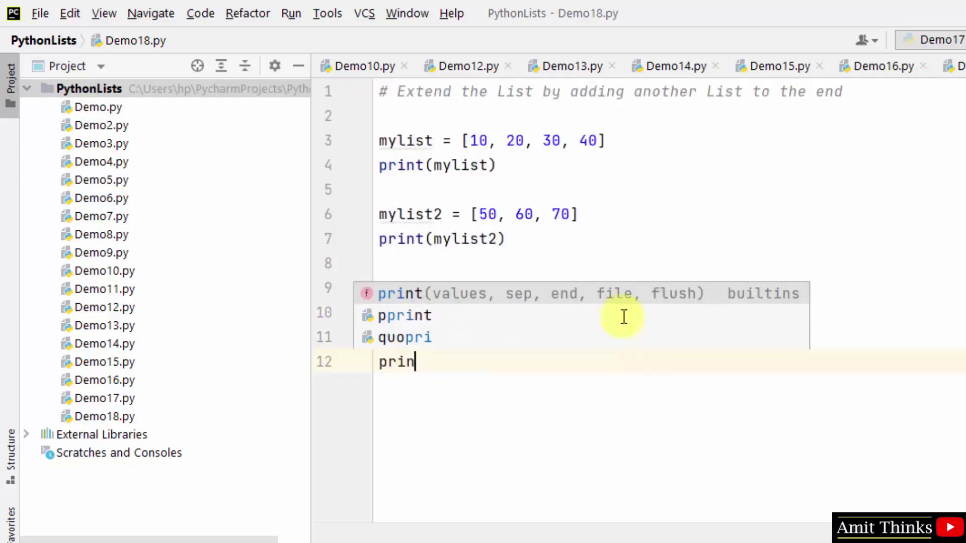
text(t(my)
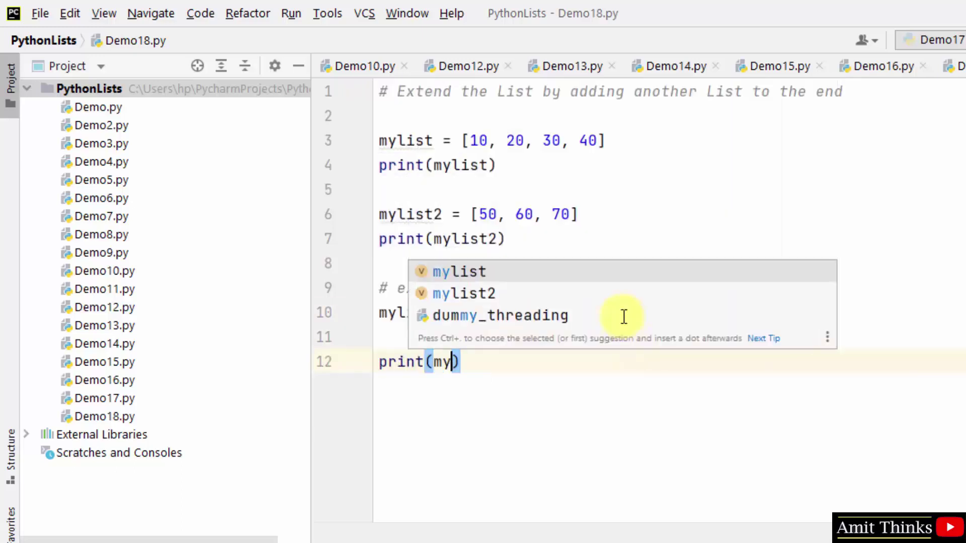
key(Return)
right_click(579, 374)
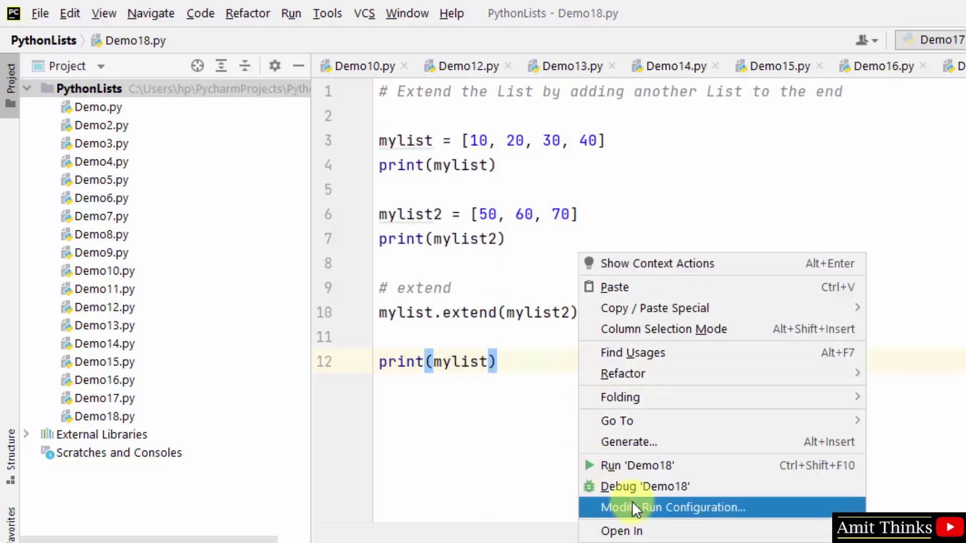
click(671, 467)
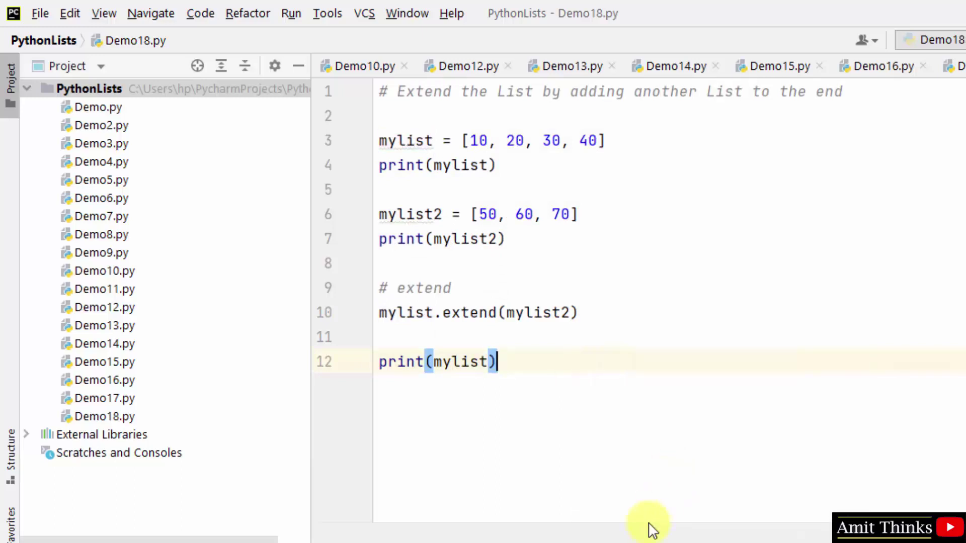
drag(597, 377, 596, 210)
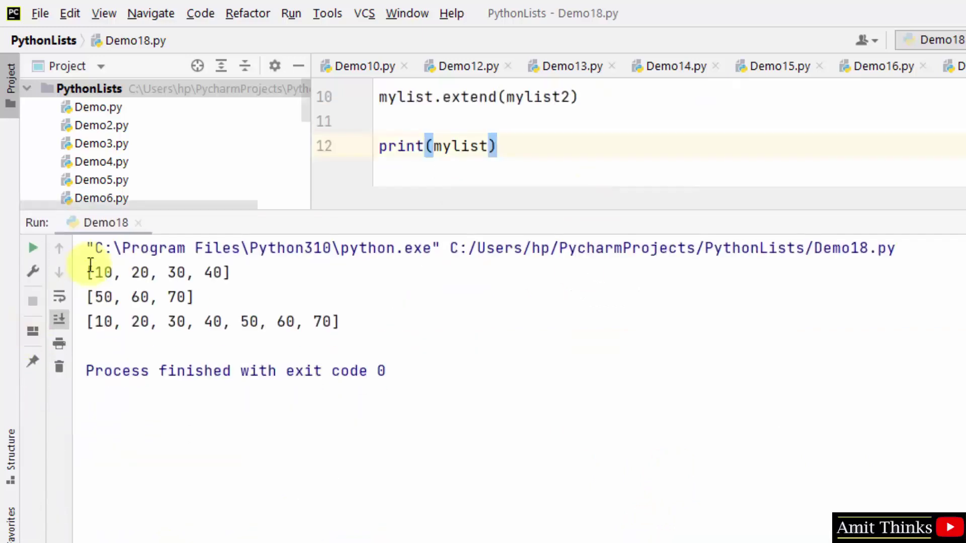
drag(95, 273, 274, 263)
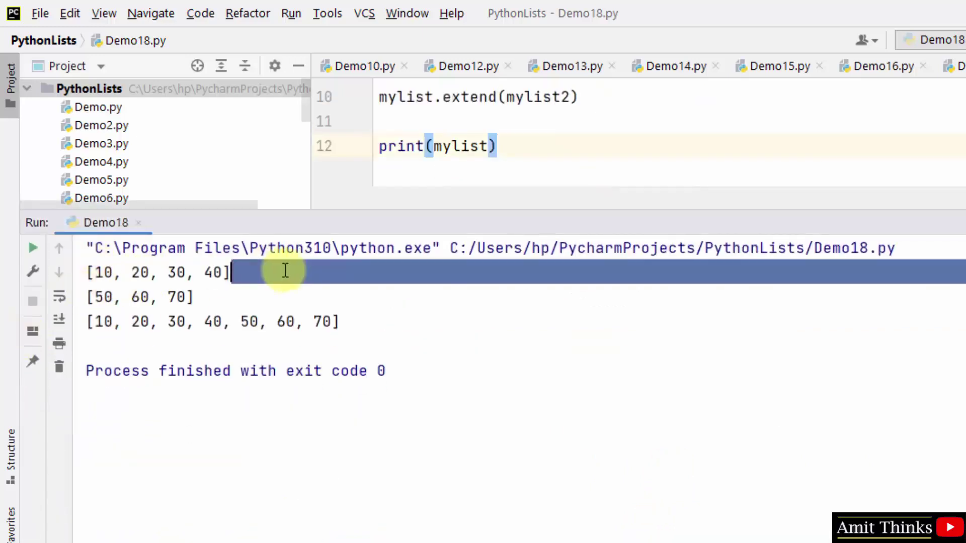
mouse_move(196, 296)
mouse_down()
mouse_move(113, 296)
mouse_move(360, 321)
mouse_up()
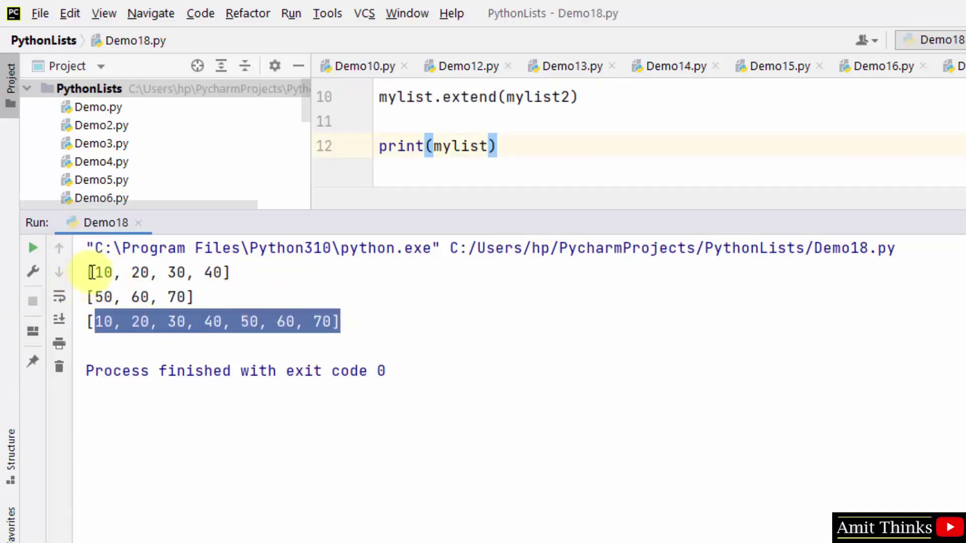
drag(94, 272, 251, 270)
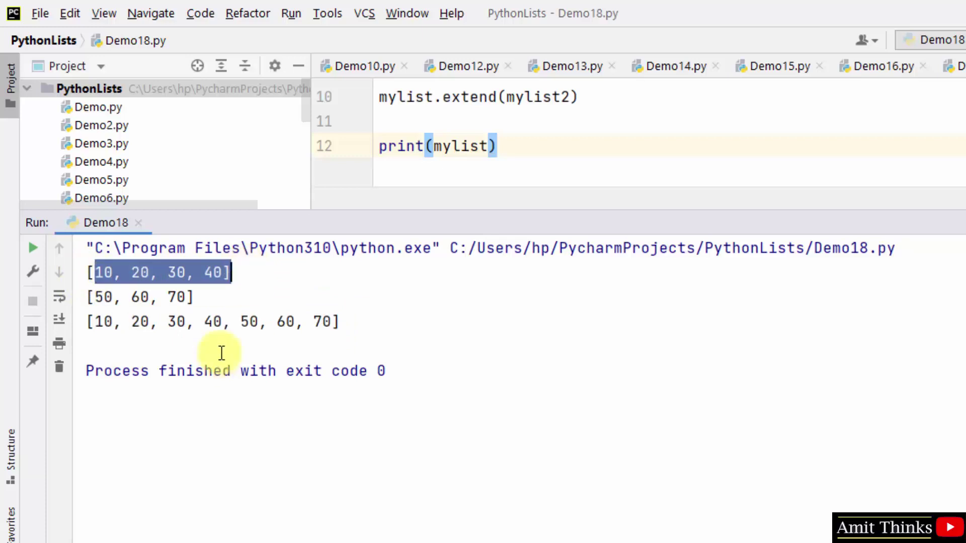
drag(94, 297, 194, 297)
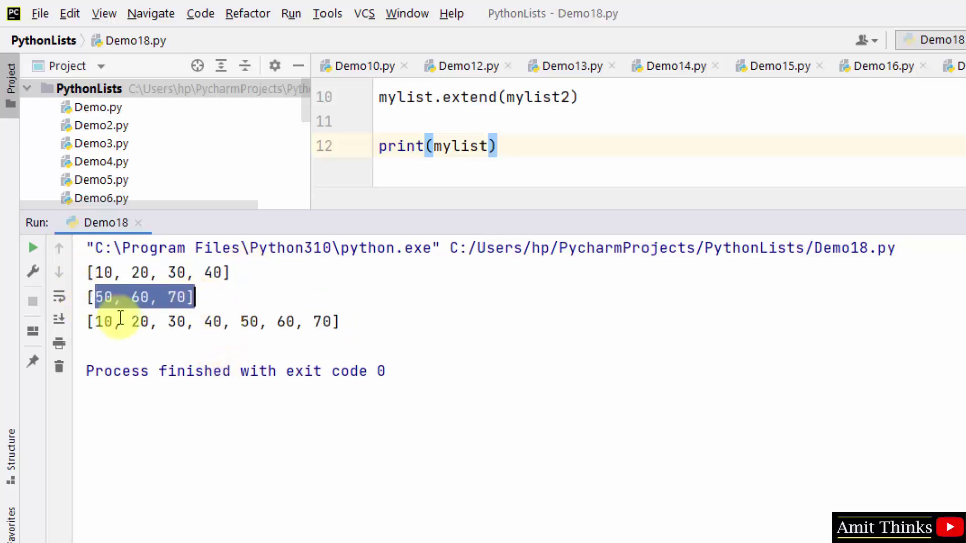
drag(87, 321, 341, 321)
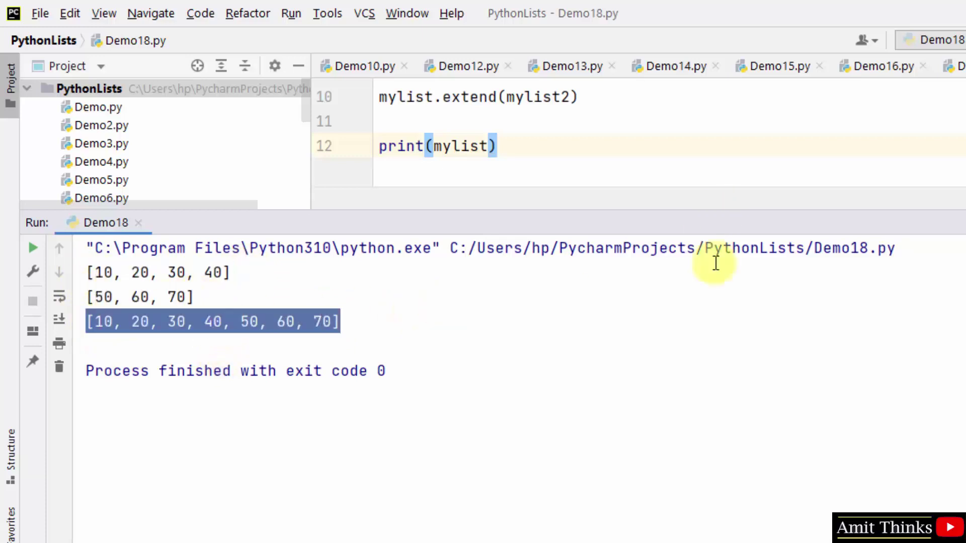